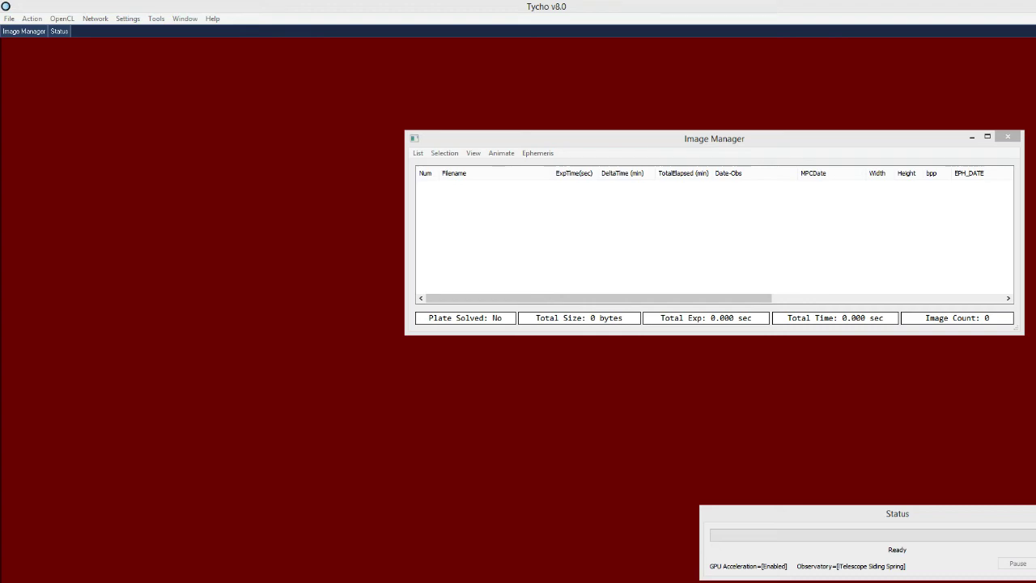
Step: Add the 4541×3433 star-field image to the Image Manager list
{"action": "left_click", "coordinate": [418, 154]}
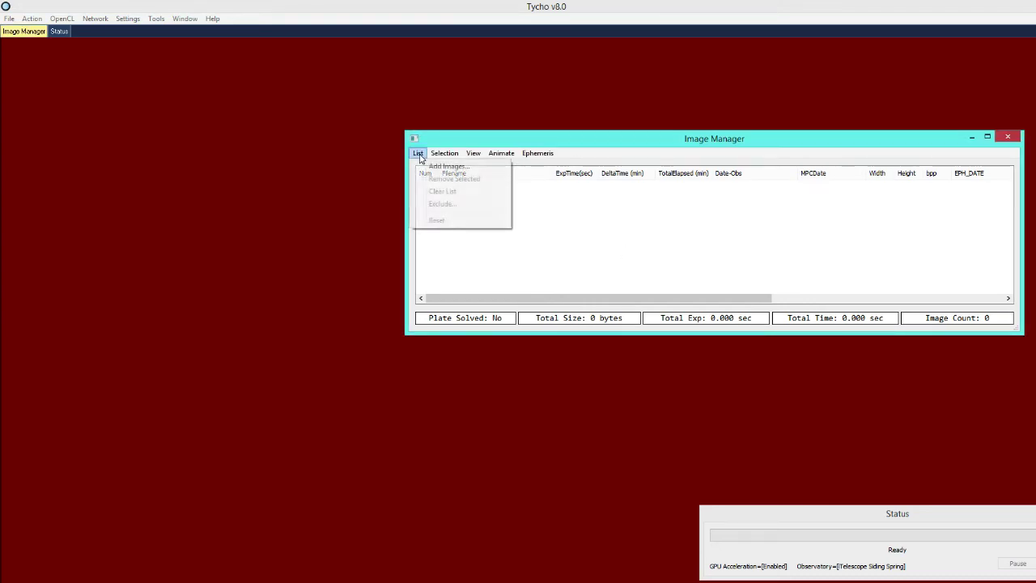
{"action": "left_click", "coordinate": [445, 166]}
{"action": "key", "text": "Down"}
{"action": "key", "text": "Return"}
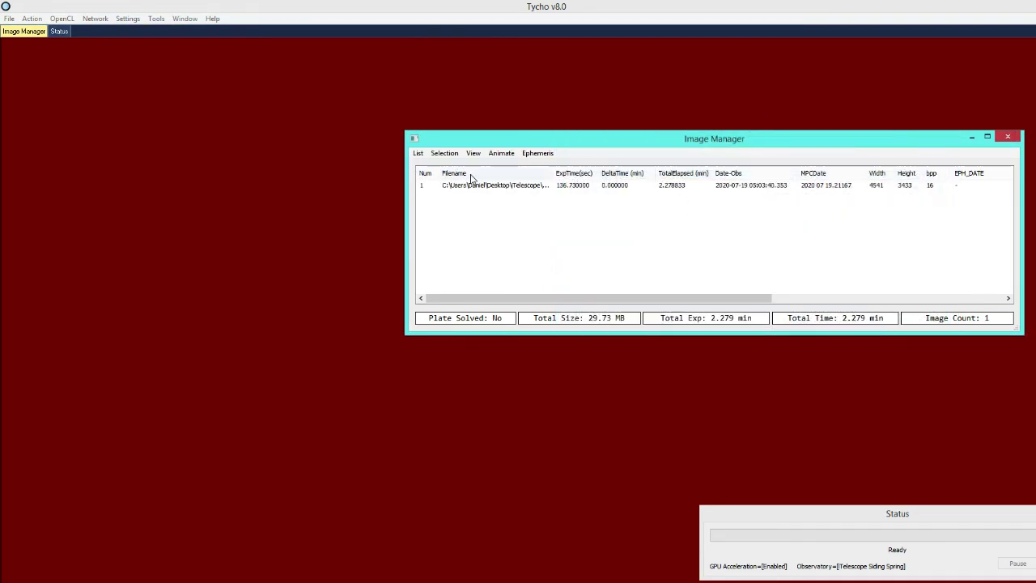
Step: Display the loaded star field in the Image Viewer, zooming and nudging it into view
{"action": "left_click", "coordinate": [32, 18]}
{"action": "left_click", "coordinate": [73, 30]}
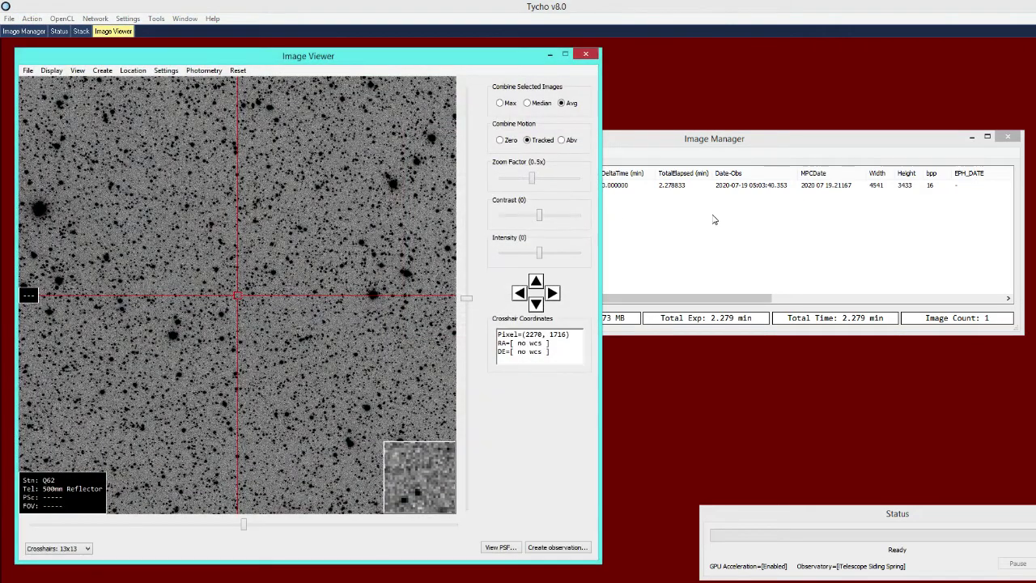
{"action": "left_click", "coordinate": [812, 219]}
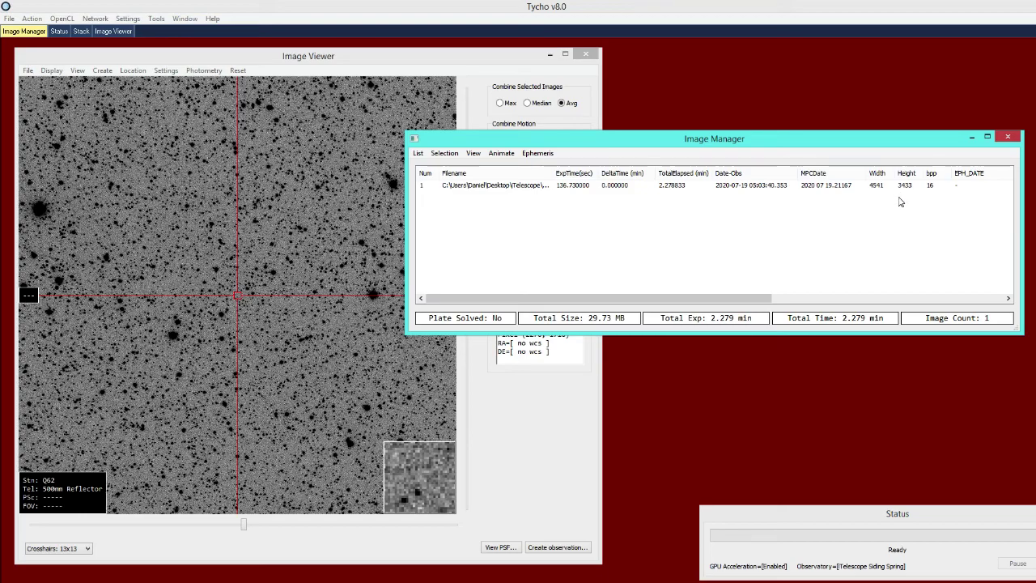
{"action": "left_click", "coordinate": [196, 173]}
{"action": "scroll", "coordinate": [260, 242], "scroll_direction": "up", "scroll_amount": 3}
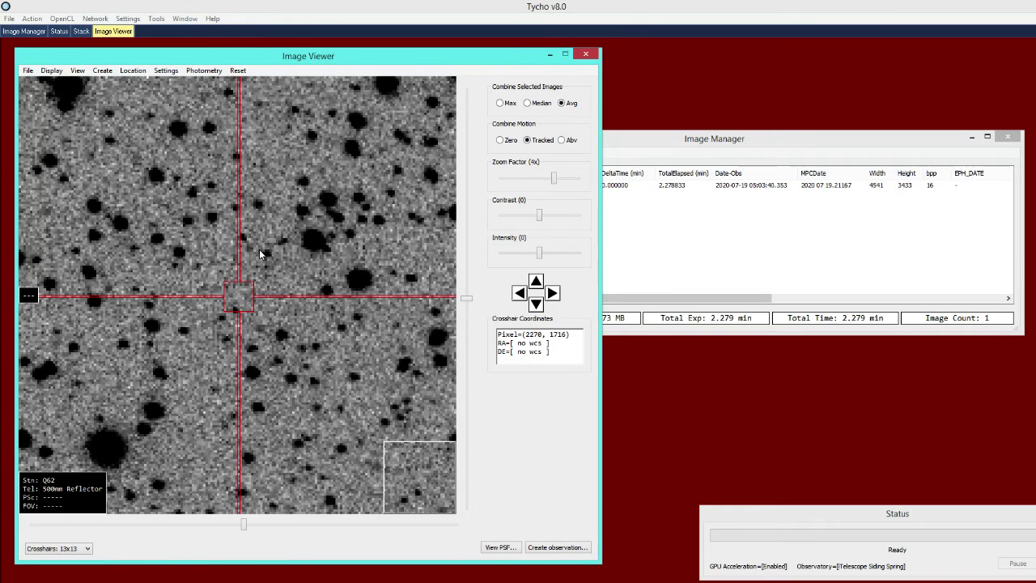
{"action": "scroll", "coordinate": [235, 306], "scroll_direction": "down", "scroll_amount": 5}
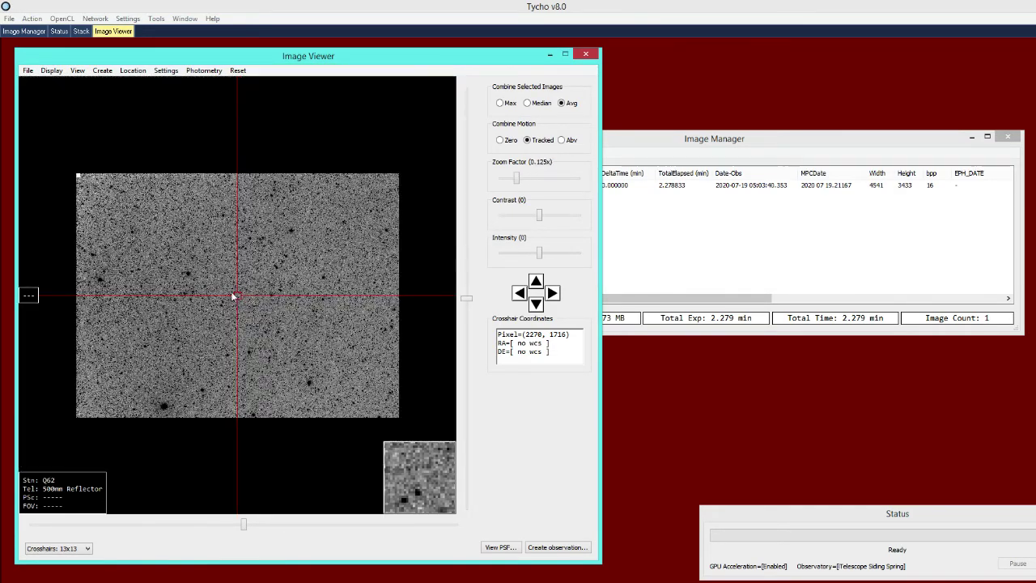
{"action": "left_click_drag", "start_coordinate": [181, 244], "coordinate": [202, 257]}
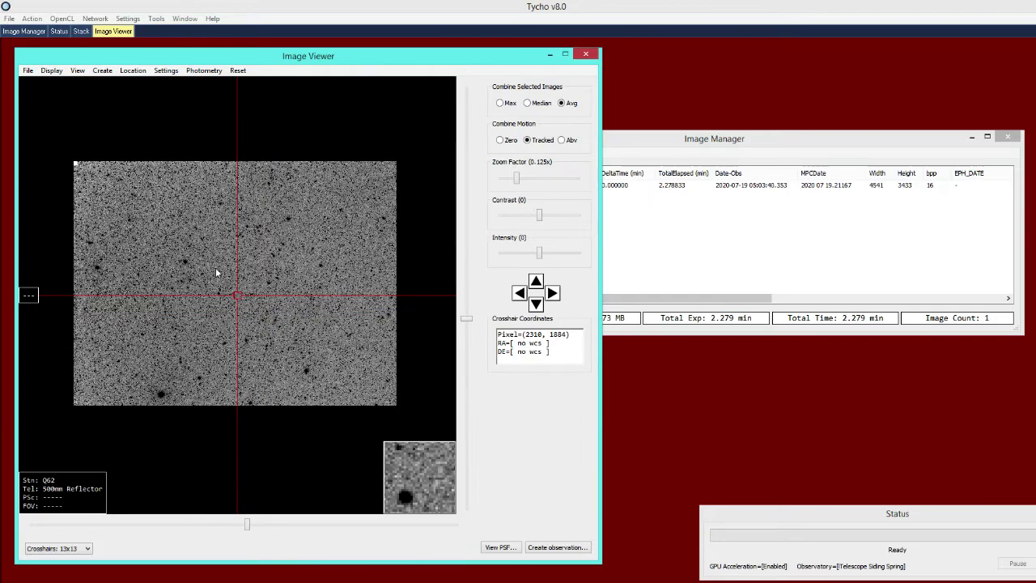
Step: Launch an online plate solve with the default downsample factor 2
{"action": "left_click", "coordinate": [34, 19]}
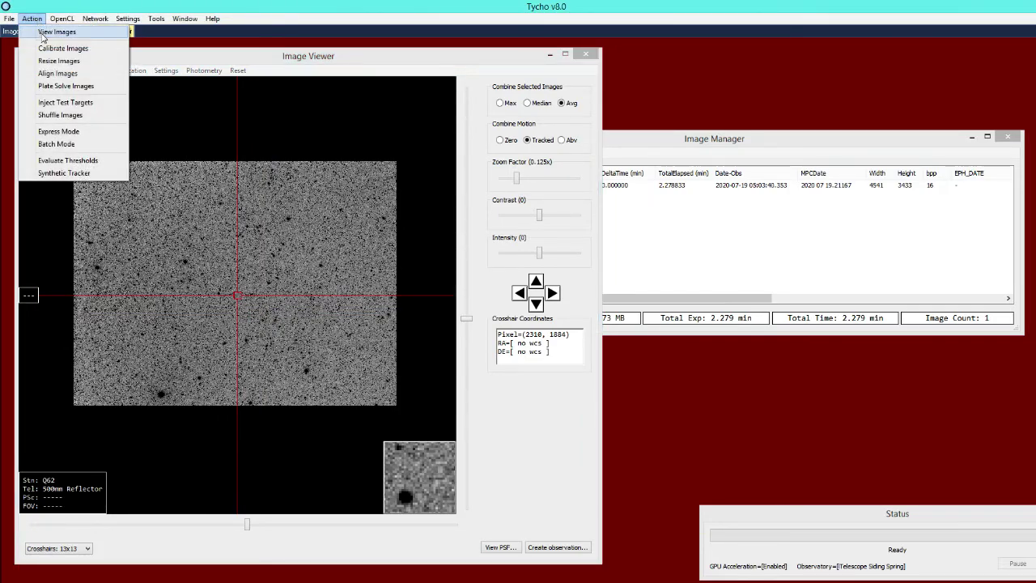
{"action": "left_click", "coordinate": [61, 89]}
{"action": "left_click_drag", "start_coordinate": [475, 177], "coordinate": [446, 167]}
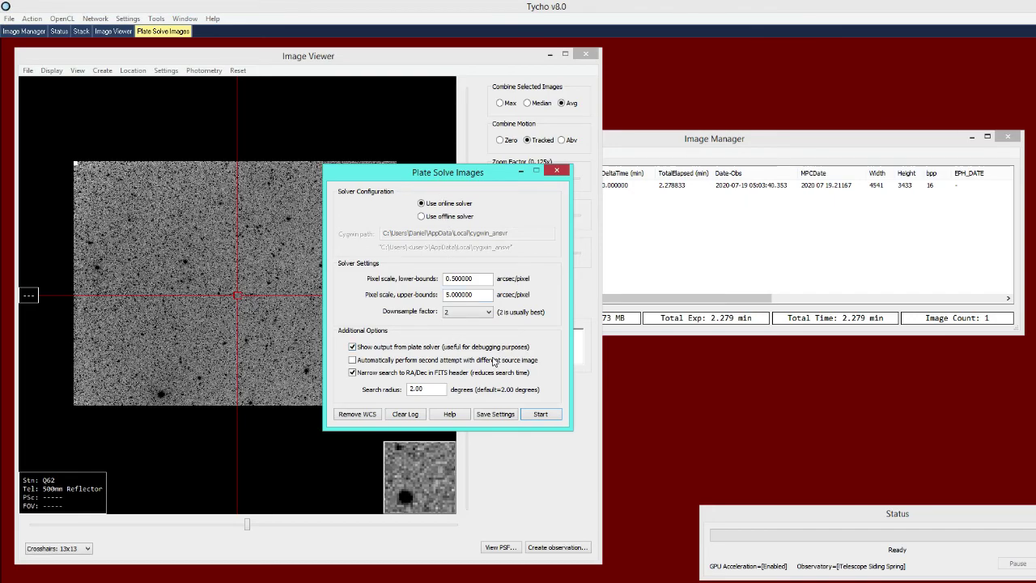
{"action": "left_click", "coordinate": [538, 415]}
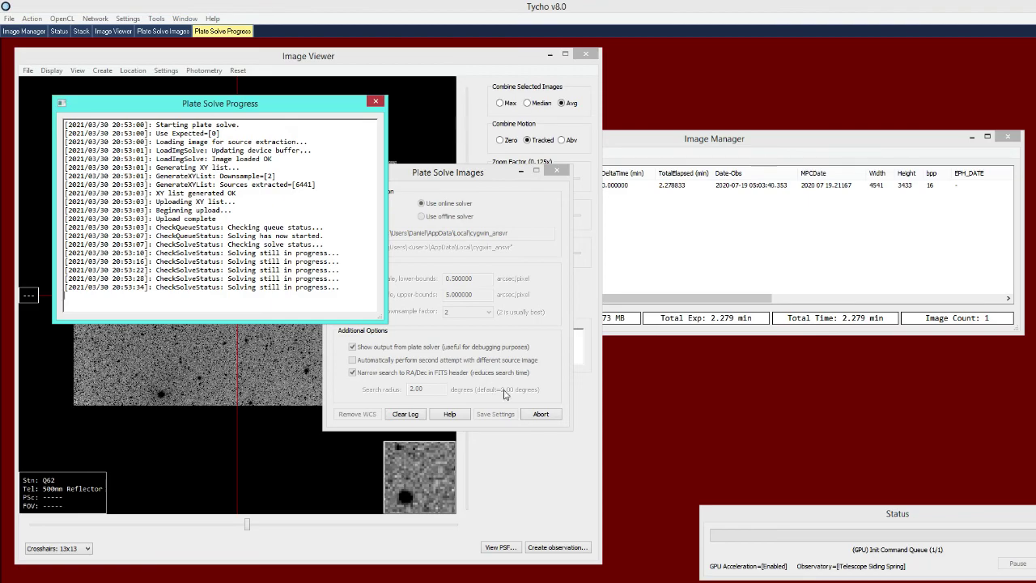
Step: Abort the running solve and change the downsample factor to 4
{"action": "left_click", "coordinate": [532, 414]}
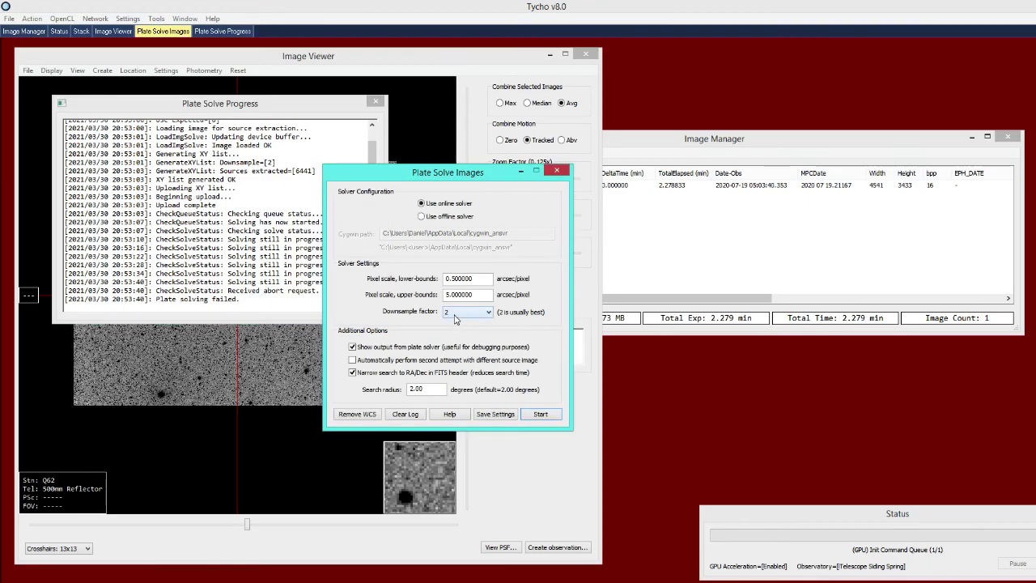
{"action": "left_click", "coordinate": [455, 319]}
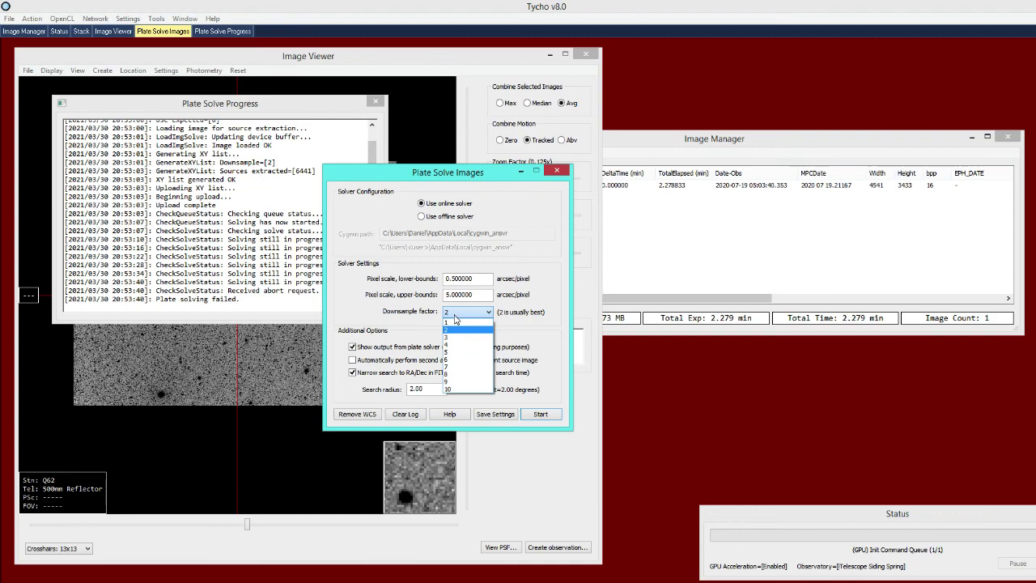
{"action": "left_click", "coordinate": [457, 344]}
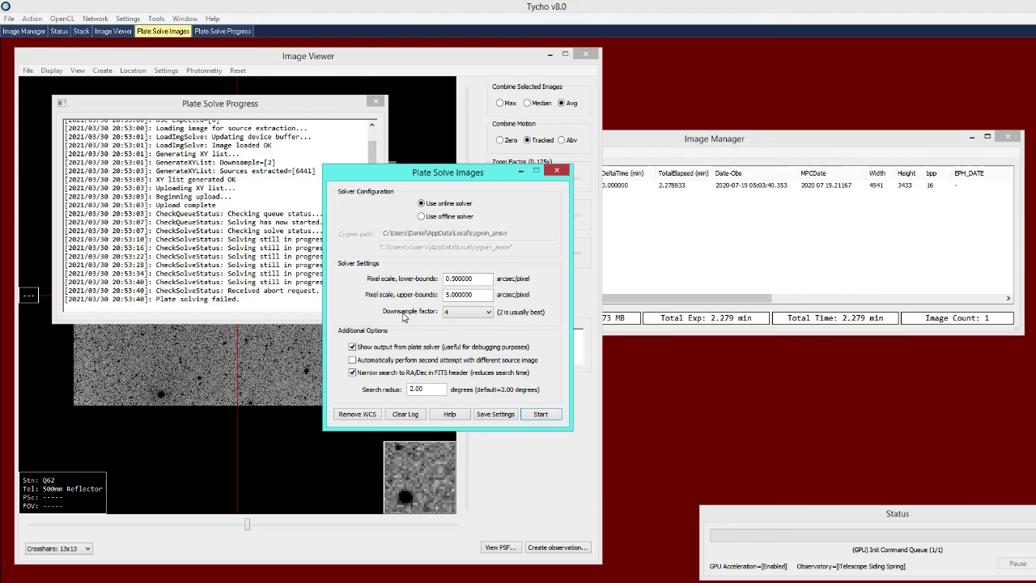
Step: Rerun the online solve with downsample 4 and watch the log until it finishes OK
{"action": "left_click", "coordinate": [541, 414]}
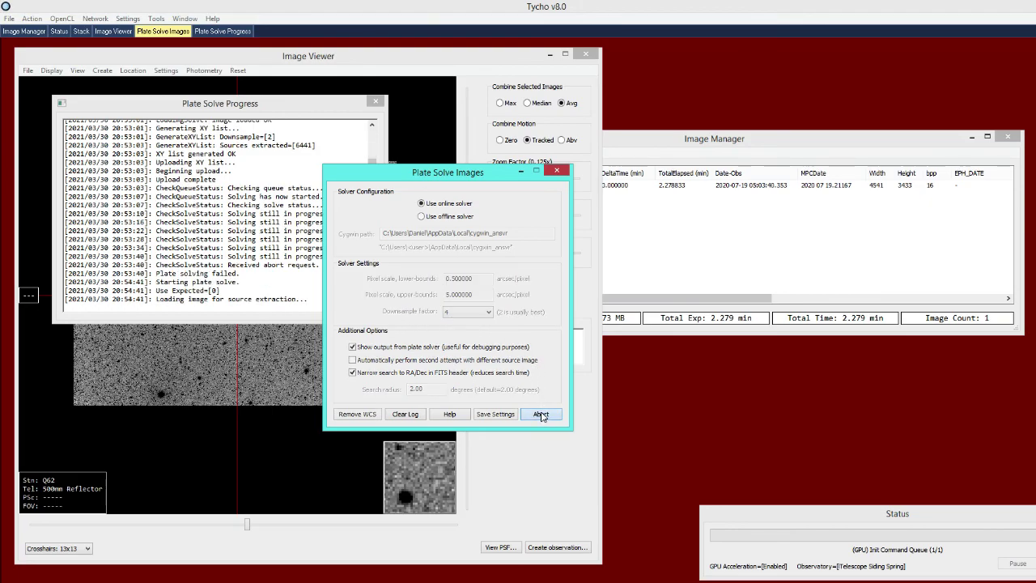
{"action": "left_click", "coordinate": [293, 296]}
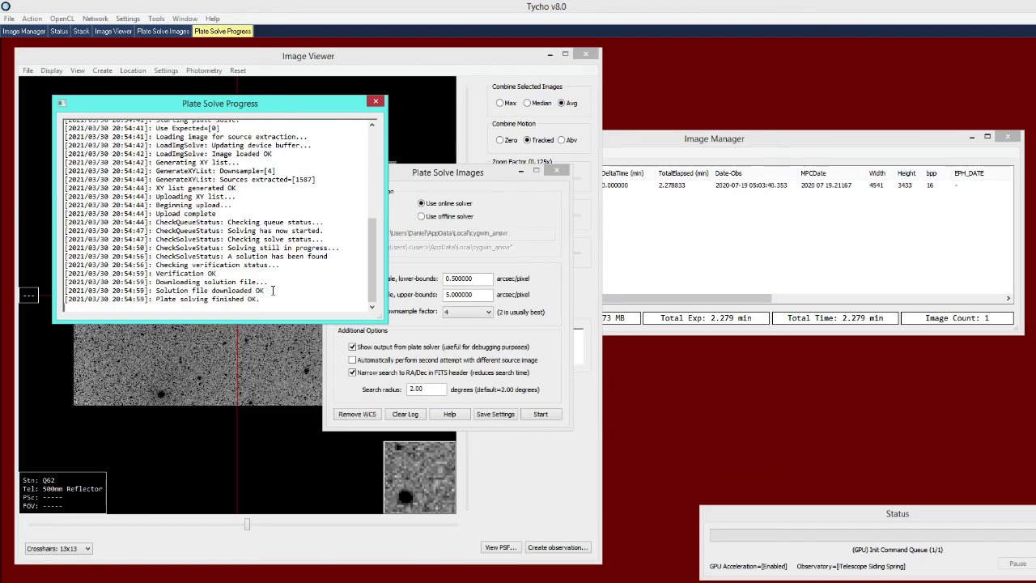
{"action": "left_click", "coordinate": [32, 18]}
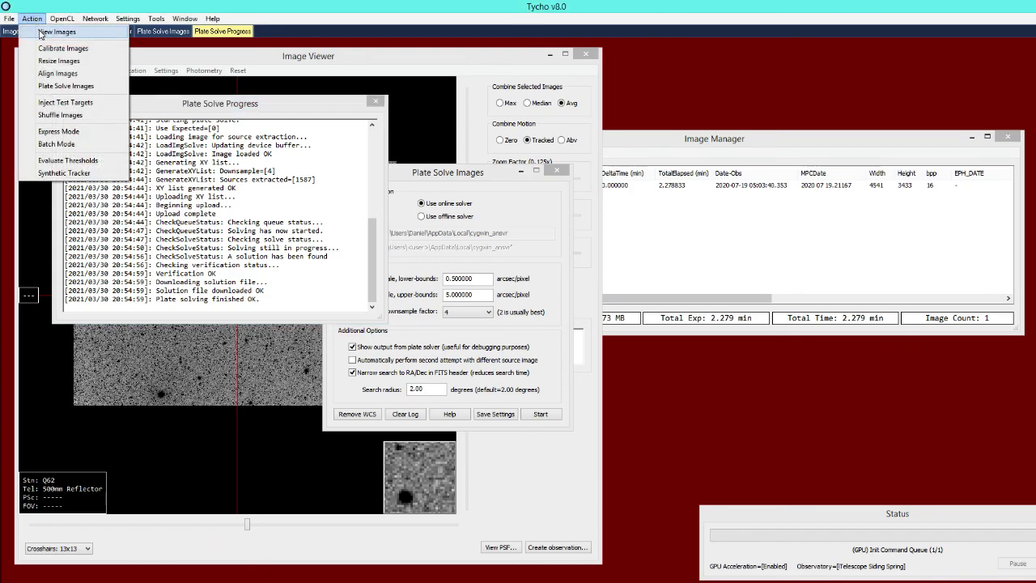
Step: View the solved image, zooming and panning over the blue-boxed catalog stars, then check the Image Manager
{"action": "left_click", "coordinate": [40, 32]}
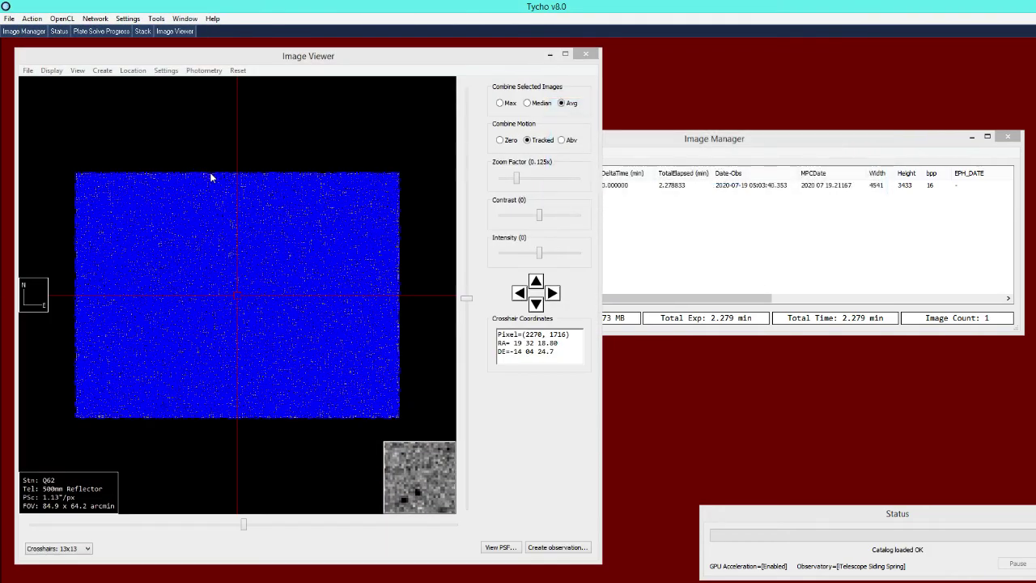
{"action": "left_click_drag", "start_coordinate": [275, 267], "coordinate": [216, 231]}
{"action": "scroll", "coordinate": [216, 231], "scroll_direction": "up", "scroll_amount": 1}
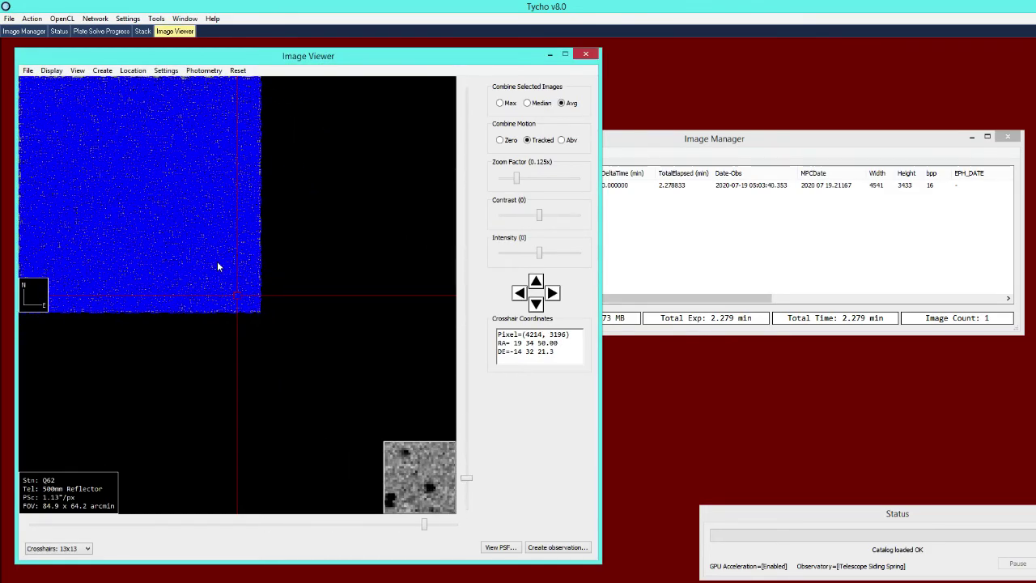
{"action": "scroll", "coordinate": [273, 304], "scroll_direction": "up", "scroll_amount": 1}
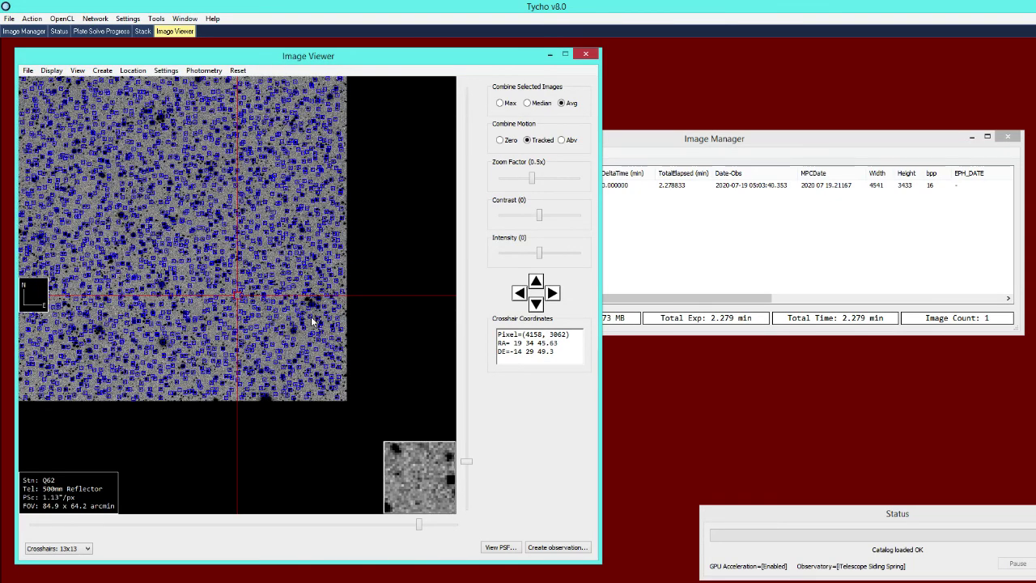
{"action": "scroll", "coordinate": [271, 277], "scroll_direction": "up", "scroll_amount": 2}
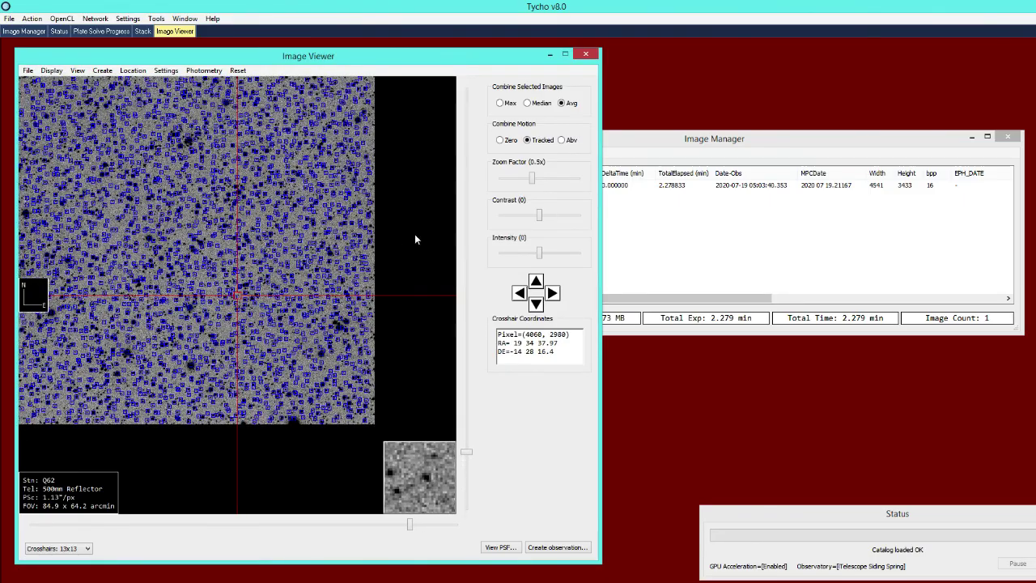
{"action": "left_click_drag", "start_coordinate": [466, 452], "coordinate": [464, 160]}
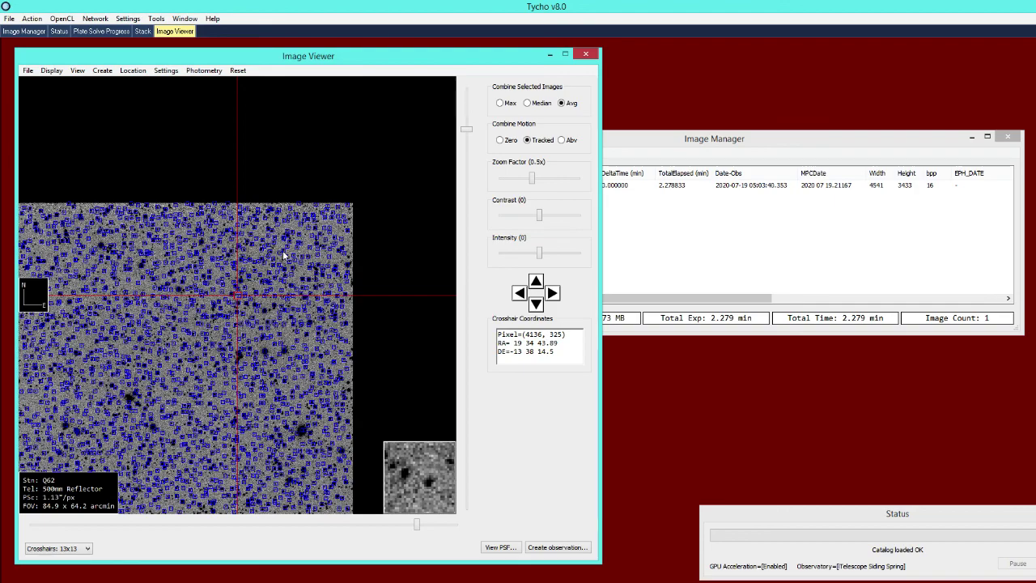
{"action": "scroll", "coordinate": [286, 264], "scroll_direction": "down", "scroll_amount": 1}
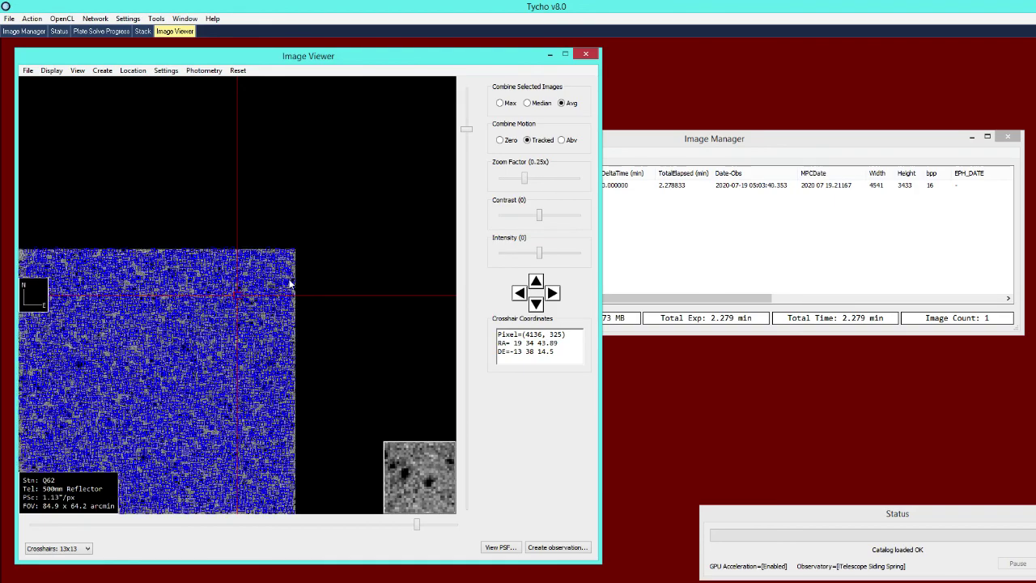
{"action": "left_click", "coordinate": [647, 254]}
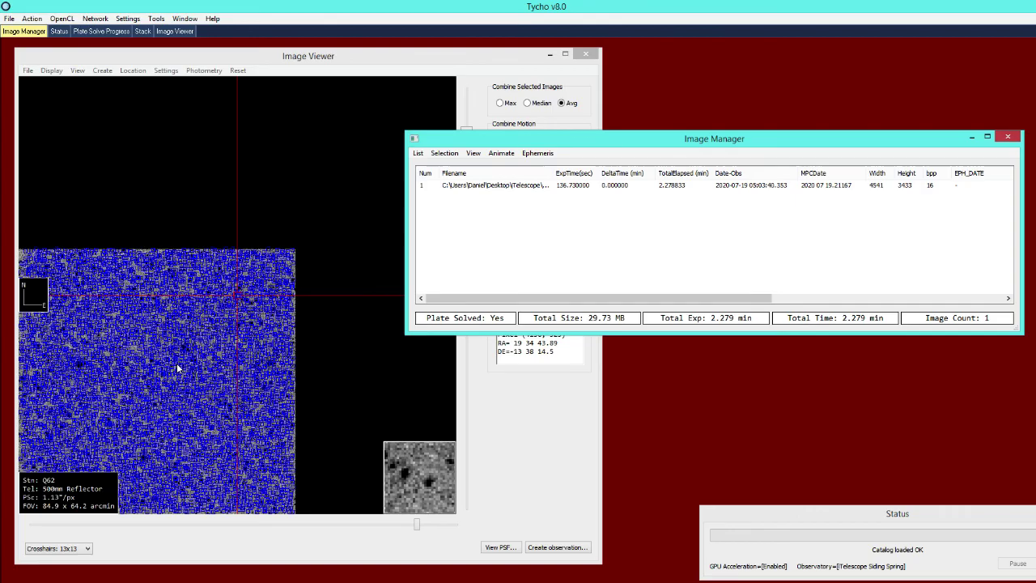
Step: Recentre the image in the Image Viewer and reopen the Plate Solve Images settings
{"action": "left_click", "coordinate": [260, 320]}
{"action": "left_click_drag", "start_coordinate": [324, 258], "coordinate": [288, 304]}
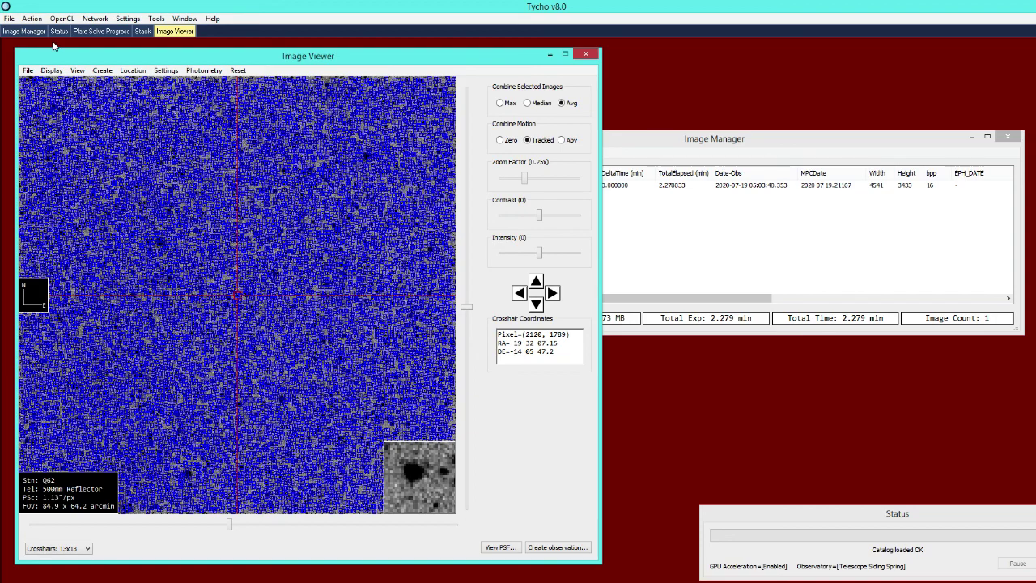
{"action": "left_click", "coordinate": [33, 18]}
{"action": "left_click", "coordinate": [50, 100]}
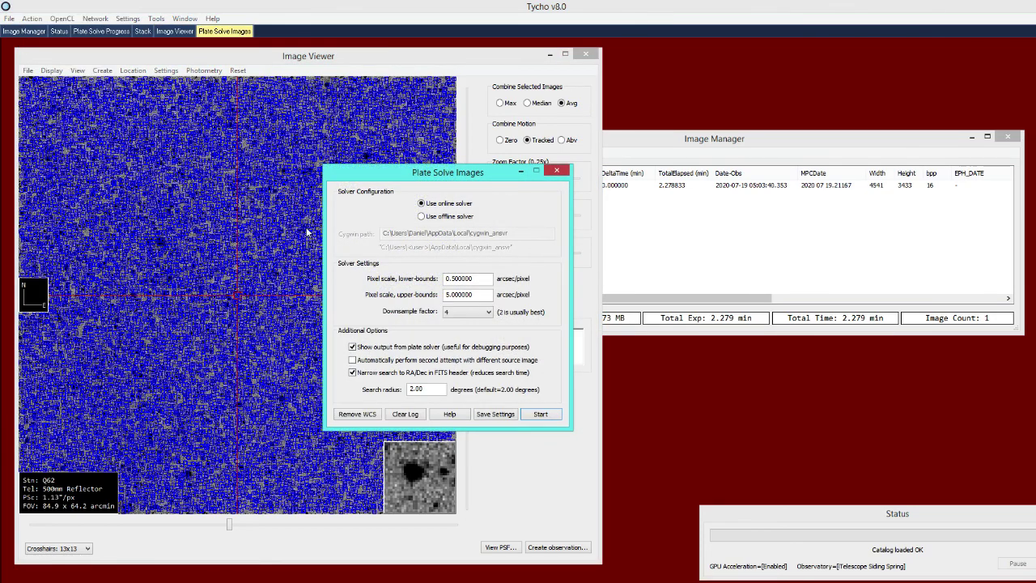